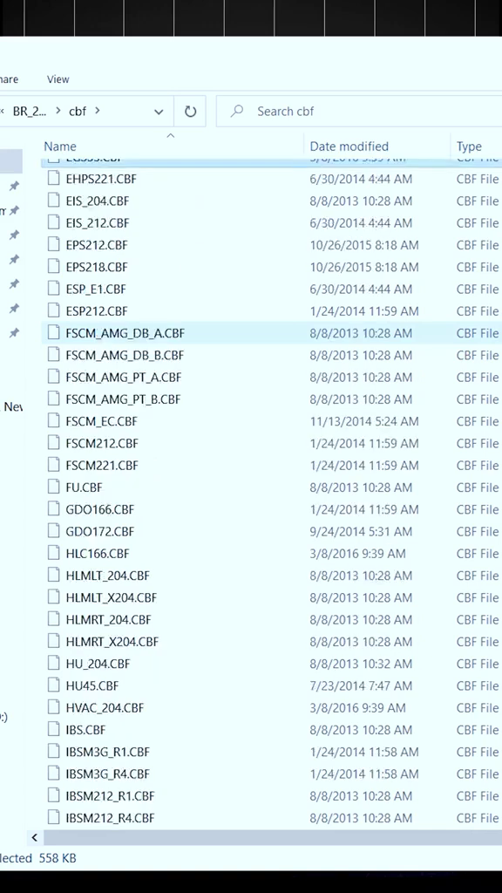
scroll(262, 480, "up", 3)
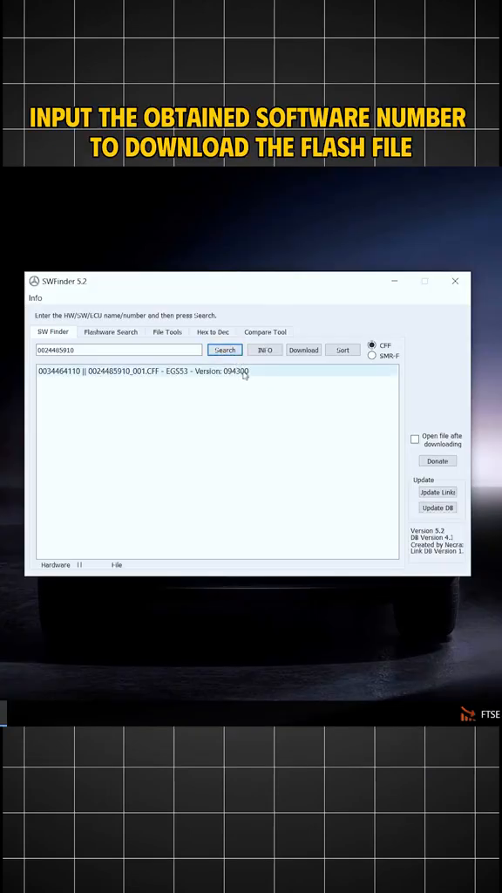
left_click(298, 350)
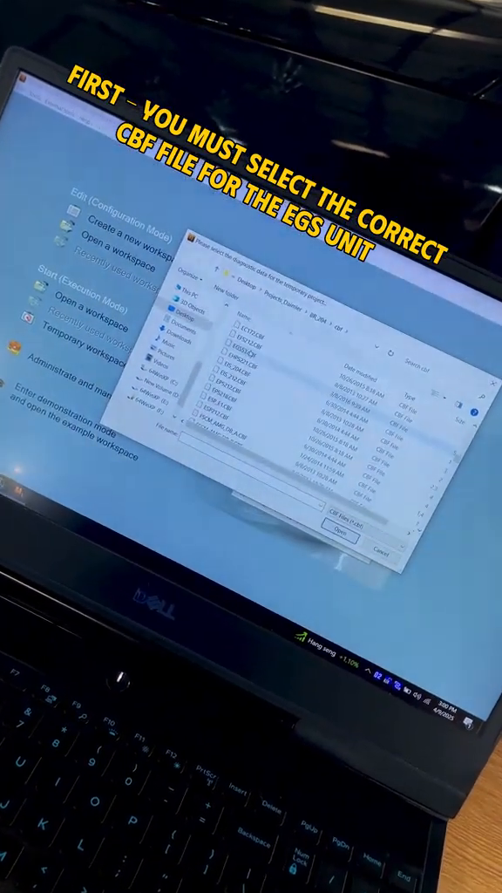
Load EGS53.CBF from the cbf folder so DTS Monaco starts its temporary project
left_click(244, 350)
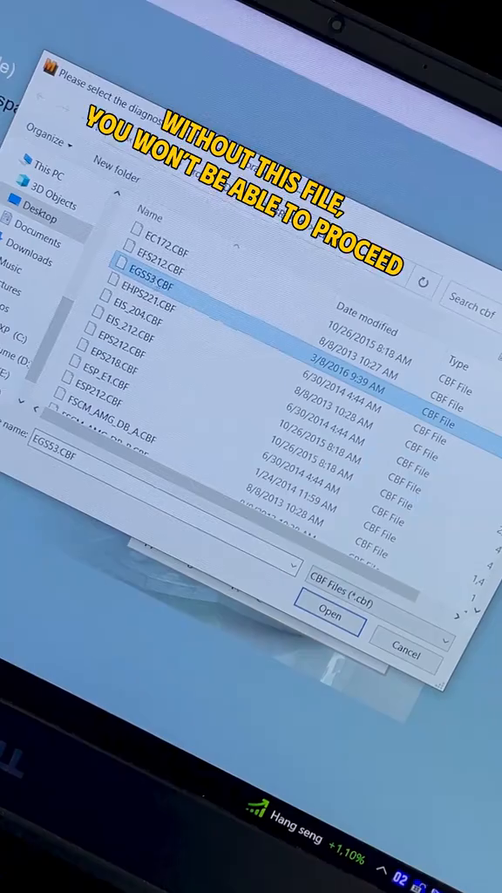
key("Return")
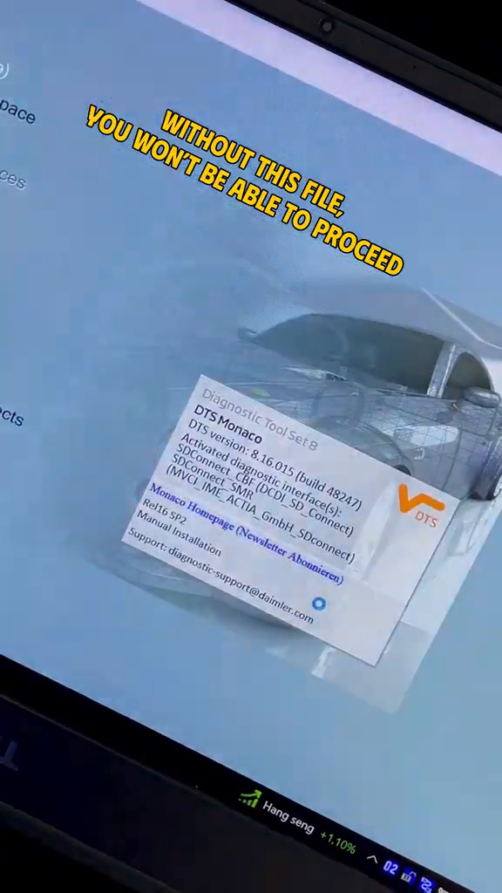